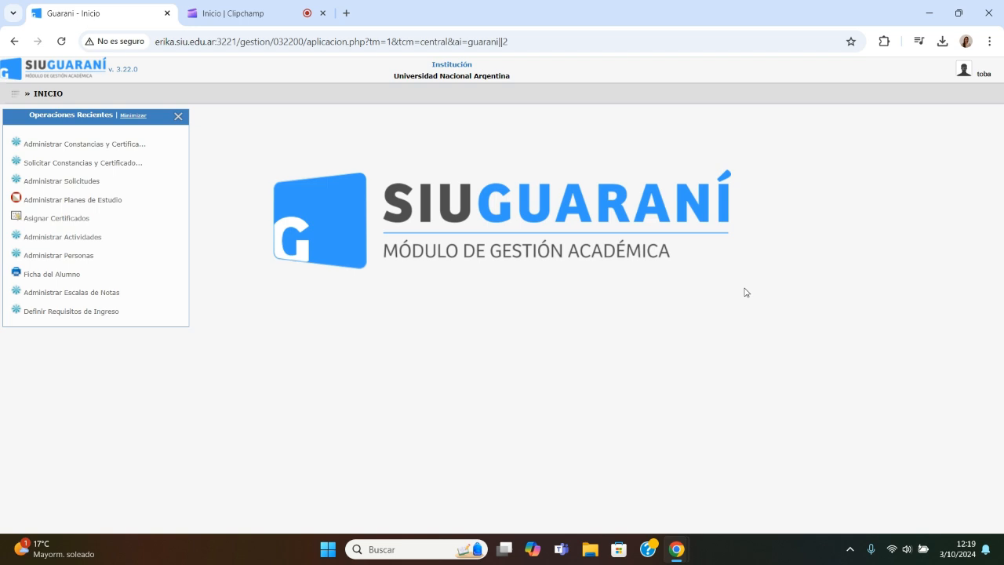
- Open the Administrar Constancias y Certificados operation and start adding a new certificate
{"action": "left_click", "coordinate": [89, 145]}
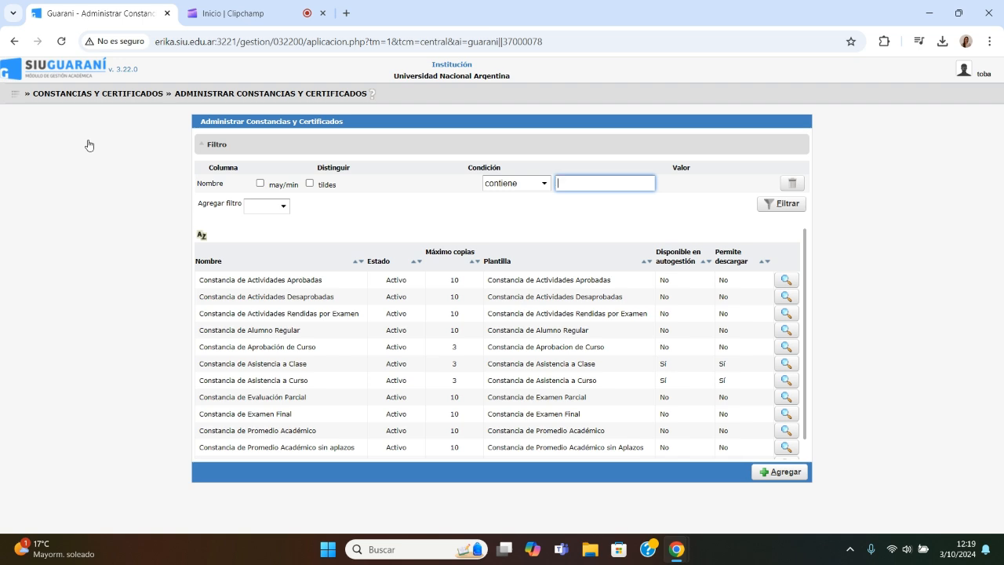
{"action": "left_click", "coordinate": [272, 210]}
{"action": "left_click", "coordinate": [399, 206]}
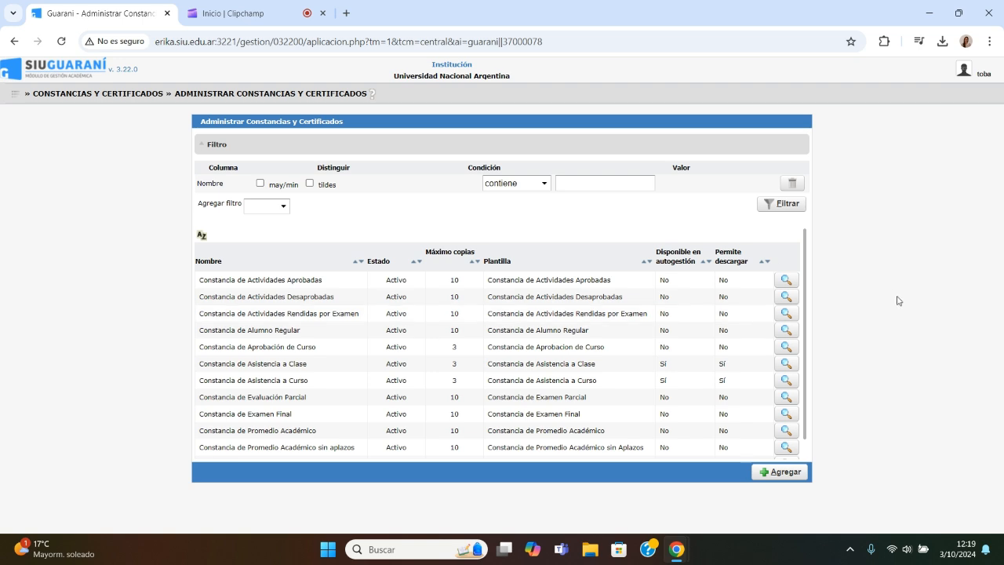
{"action": "left_click", "coordinate": [777, 474]}
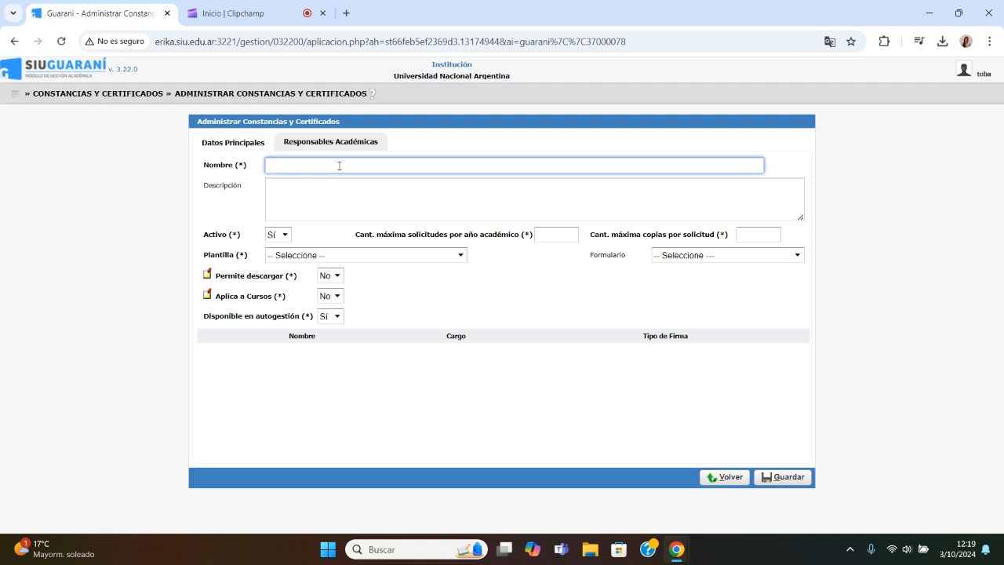
- Name the new certificate "Materias Desaprobadas"
{"action": "key", "text": "Caps_Lock"}
{"action": "type", "text": "M"}
{"action": "key", "text": "Caps_Lock"}
{"action": "type", "text": "aterias"}
{"action": "key", "text": "Caps_Lock"}
{"action": "type", "text": "D"}
{"action": "key", "text": "Caps_Lock"}
{"action": "type", "text": "esa"}
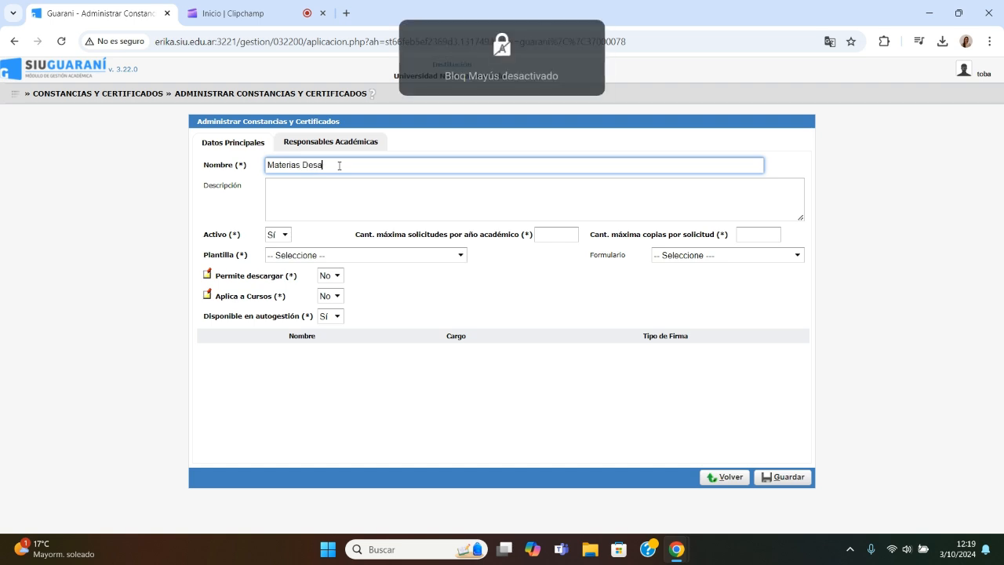
{"action": "type", "text": "probadas"}
{"action": "left_click", "coordinate": [336, 193]}
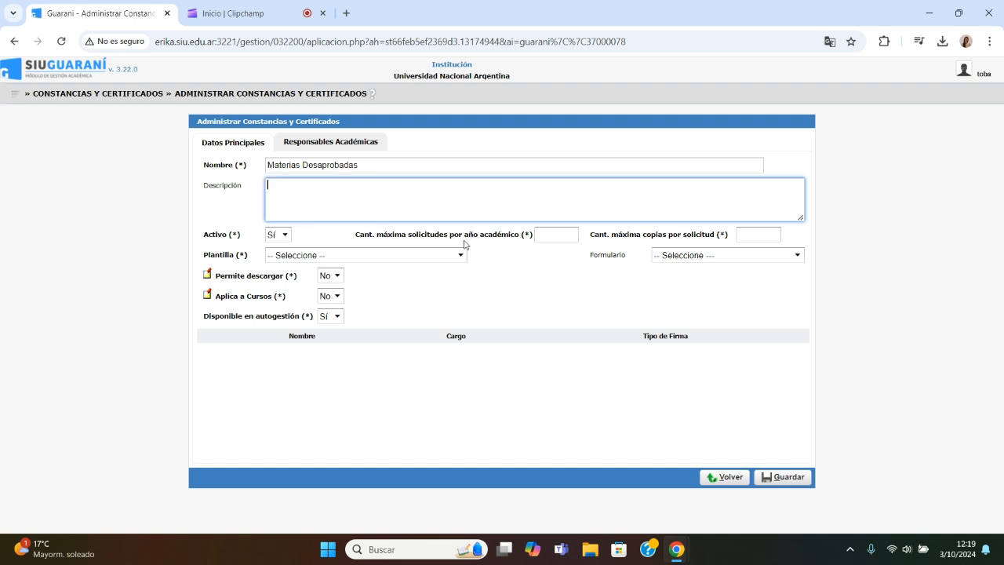
- Set the certificate's maximum to 5 requests per academic year and 2 copies per request
{"action": "left_click", "coordinate": [564, 235]}
{"action": "type", "text": "5"}
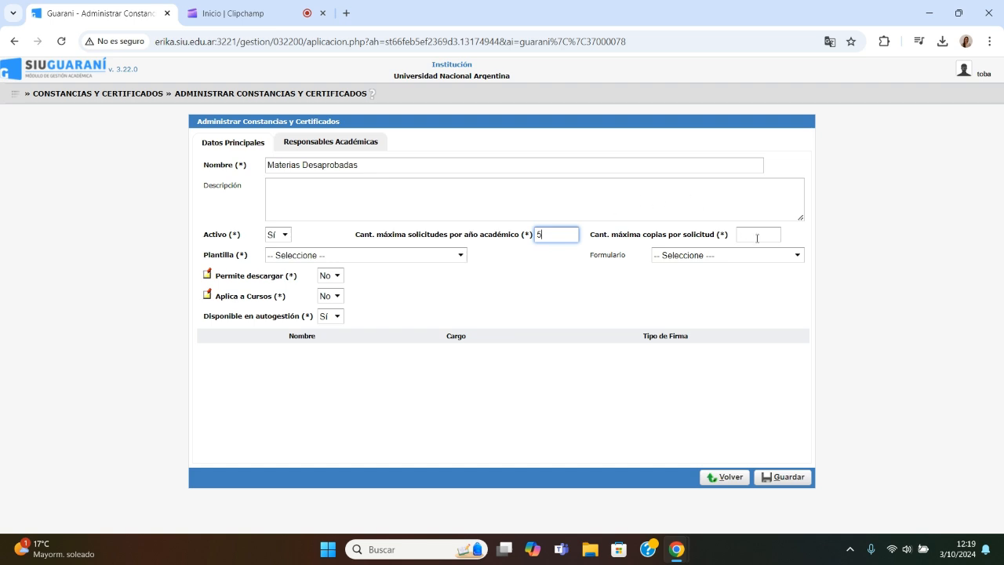
{"action": "left_click", "coordinate": [770, 235]}
{"action": "type", "text": "2"}
{"action": "left_click", "coordinate": [519, 289]}
- Assign the Constancia de Actividades Desaprobadas template and allow downloading with a validity of 2 days
{"action": "left_click", "coordinate": [432, 257]}
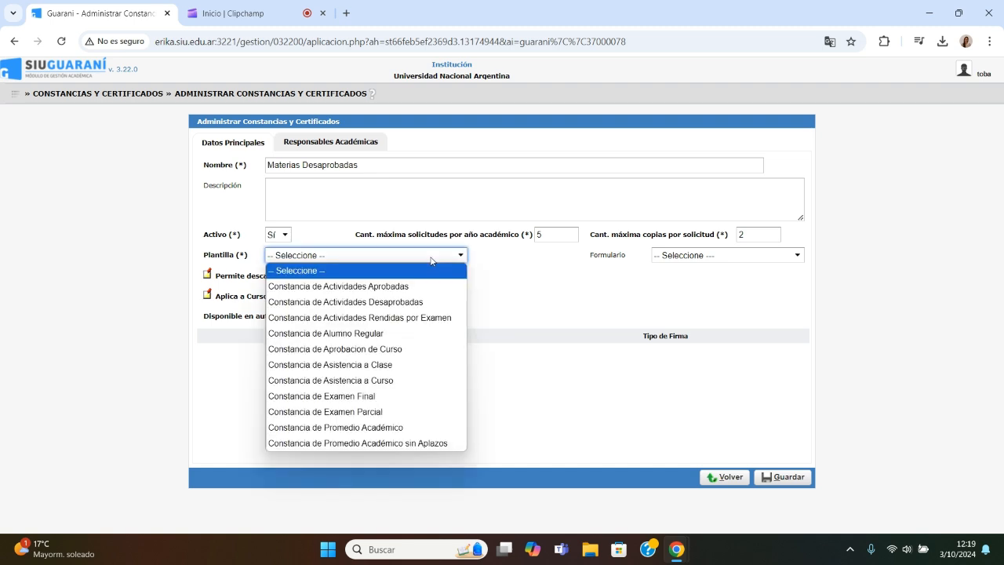
{"action": "left_click", "coordinate": [421, 302]}
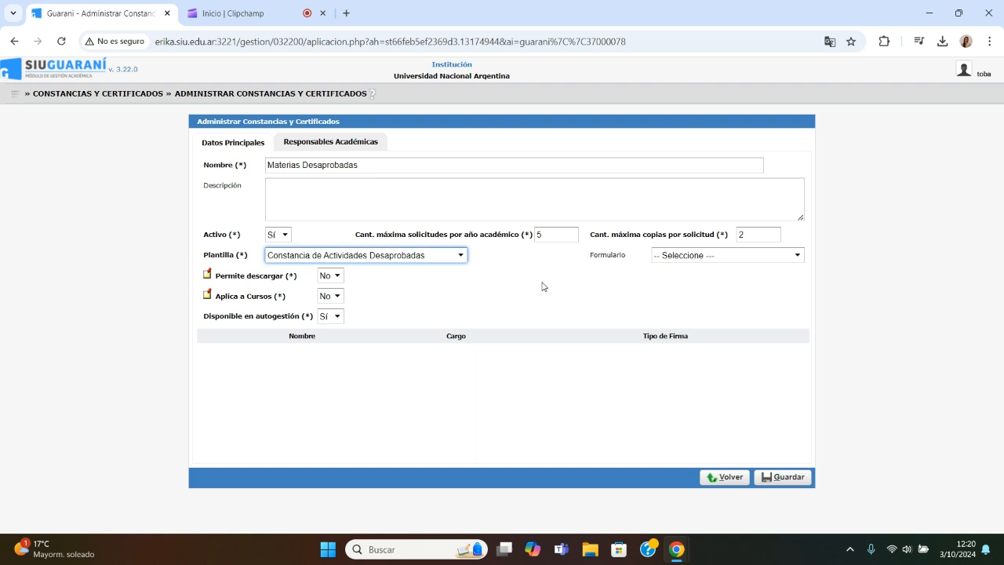
{"action": "left_click", "coordinate": [330, 277]}
{"action": "left_click", "coordinate": [327, 290]}
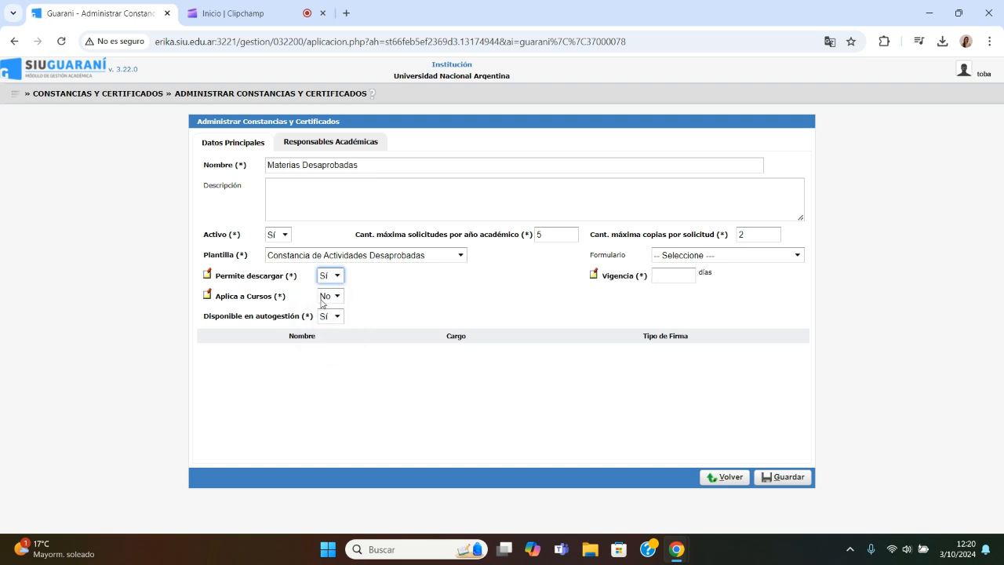
{"action": "left_click", "coordinate": [675, 274]}
{"action": "type", "text": "2"}
{"action": "left_click", "coordinate": [462, 306]}
- Assign Facultad de Ciencias Económicas, Facultad de Ciencias Exactas and Facultad de Medicina as academic responsibles and save the certificate
{"action": "left_click", "coordinate": [342, 142]}
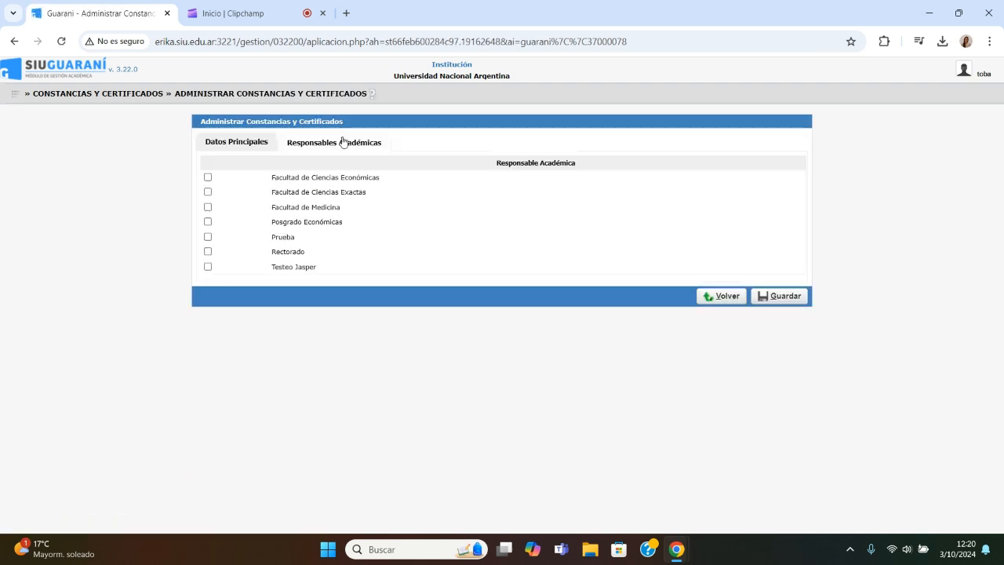
{"action": "left_click", "coordinate": [208, 177]}
{"action": "left_click", "coordinate": [208, 192]}
{"action": "left_click", "coordinate": [207, 207]}
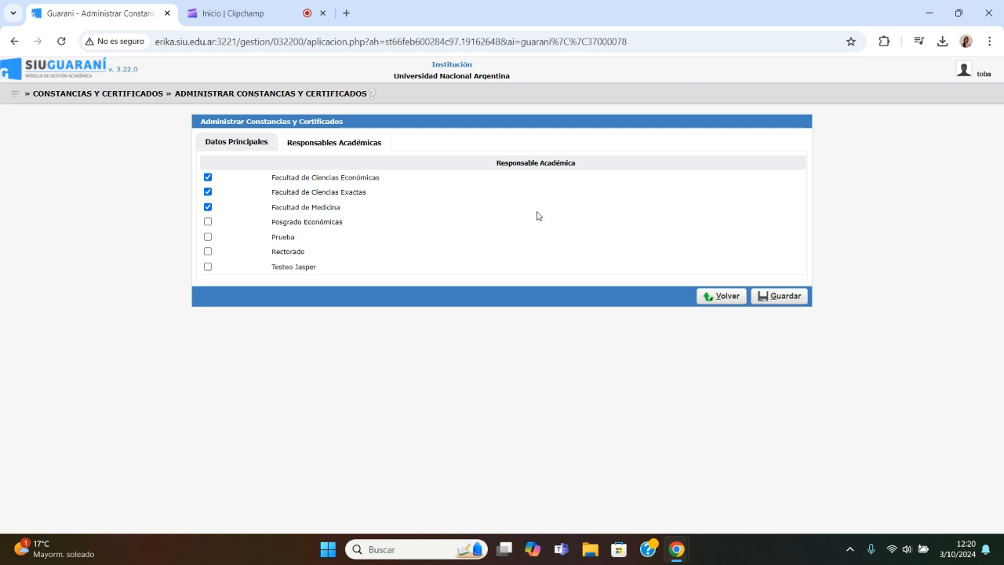
{"action": "left_click", "coordinate": [790, 302]}
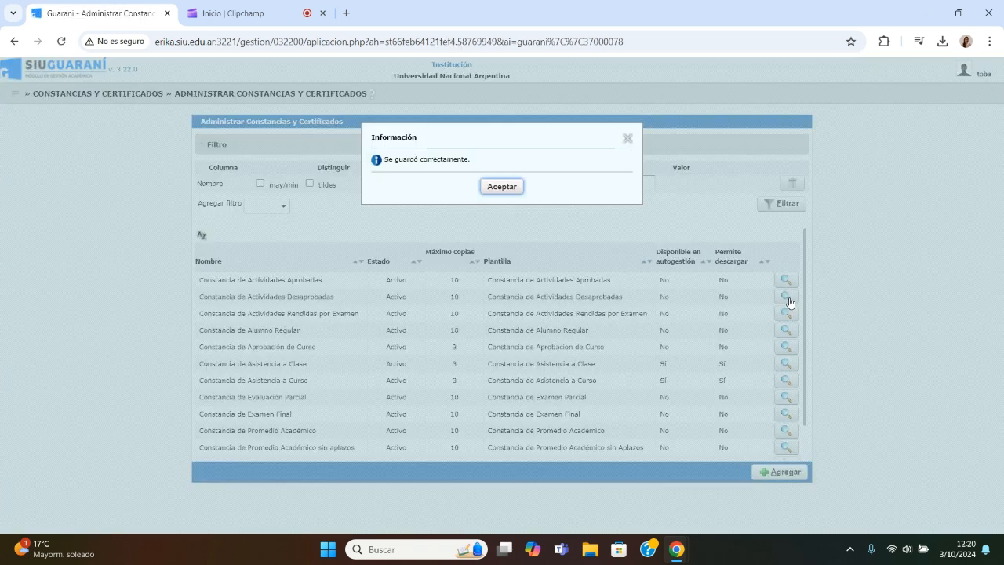
{"action": "left_click", "coordinate": [509, 190]}
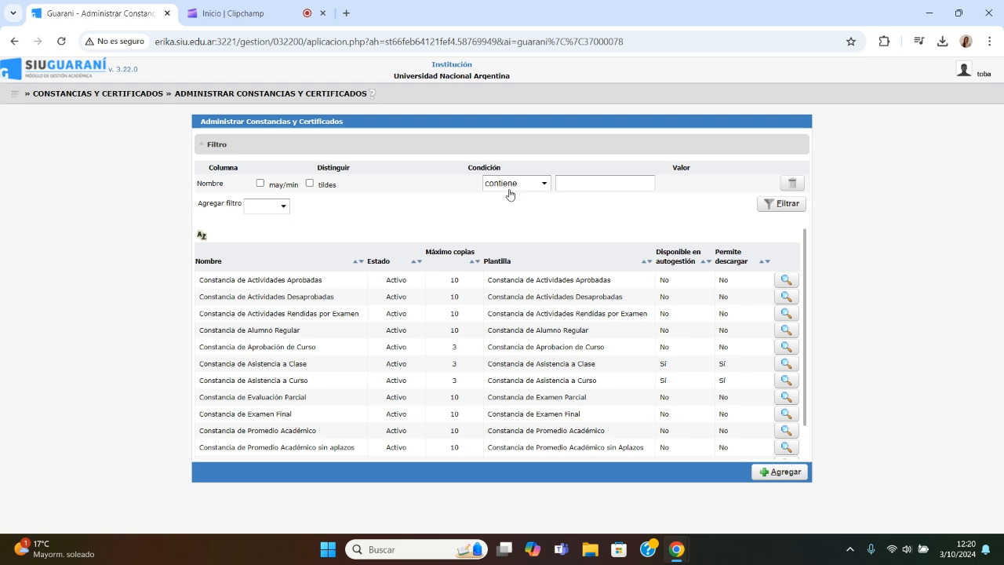
- View the details of the existing Constancia de Actividades Aprobadas and return to the list
{"action": "left_click", "coordinate": [786, 278]}
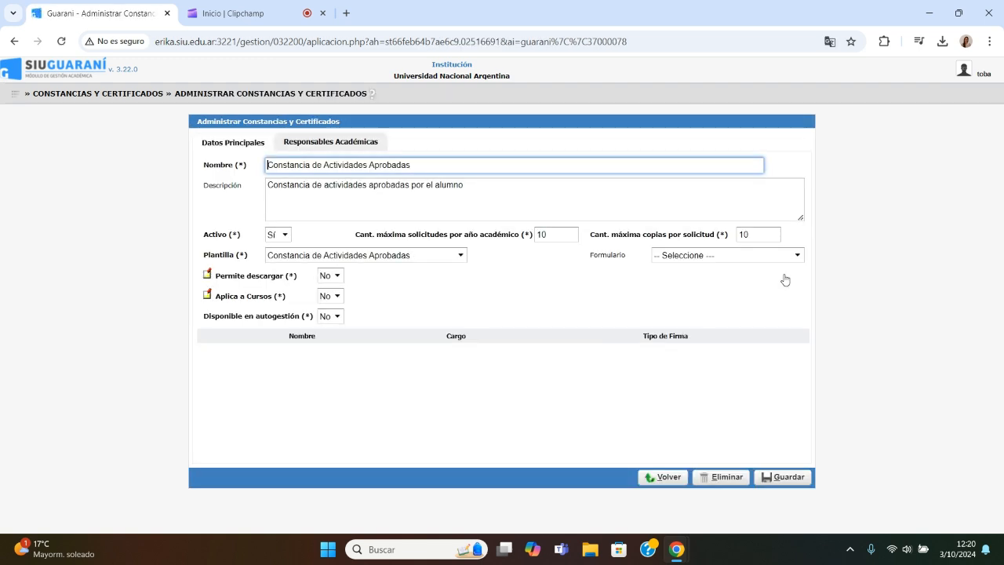
{"action": "left_click", "coordinate": [674, 474]}
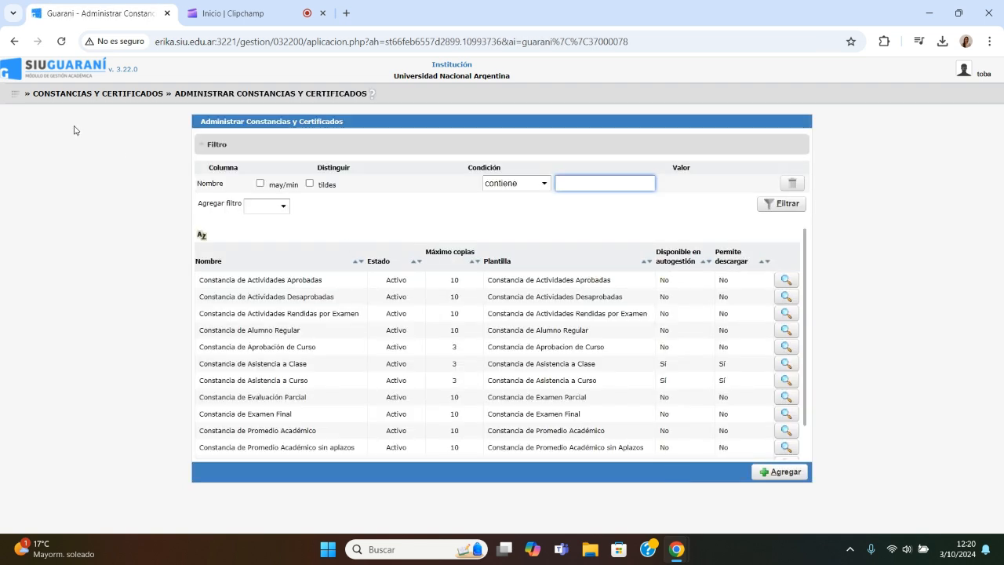
- Search the operations for "solicitar" and open Solicitar Constancias y Certificados
{"action": "left_click", "coordinate": [13, 97]}
{"action": "type", "text": "solicitar"}
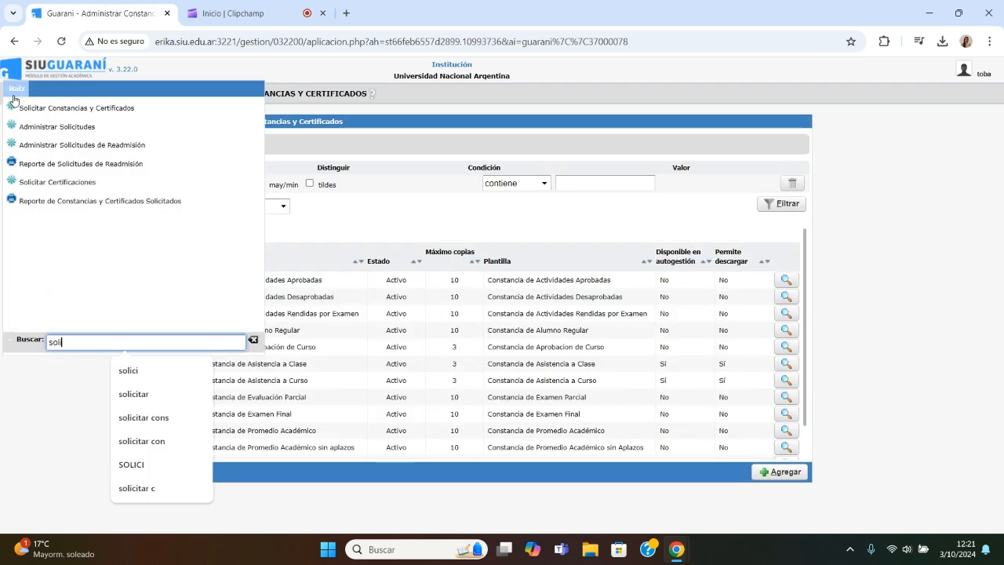
{"action": "left_click", "coordinate": [47, 108]}
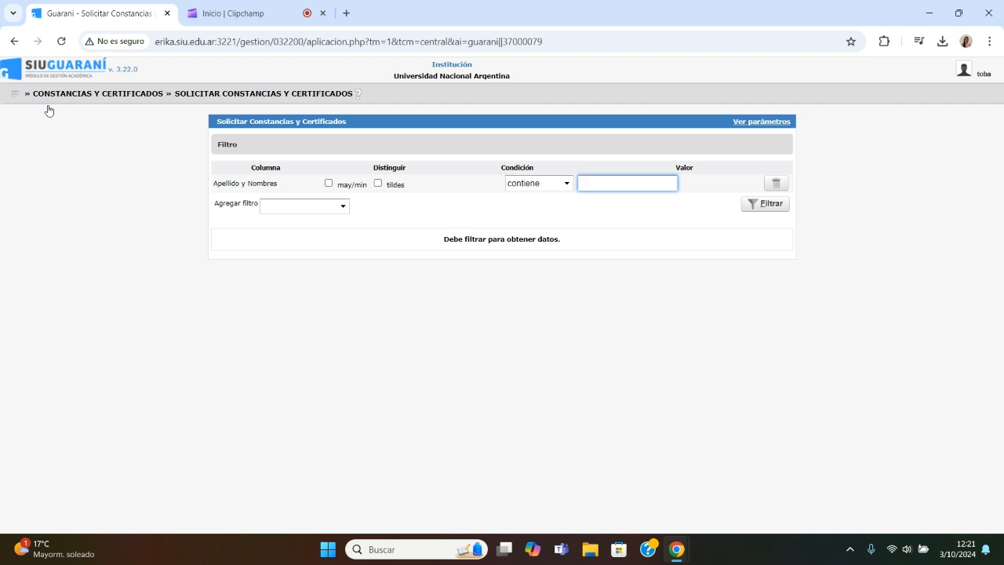
- Filter the students by surname and open the matching student's certificate requests
{"action": "left_click", "coordinate": [287, 211]}
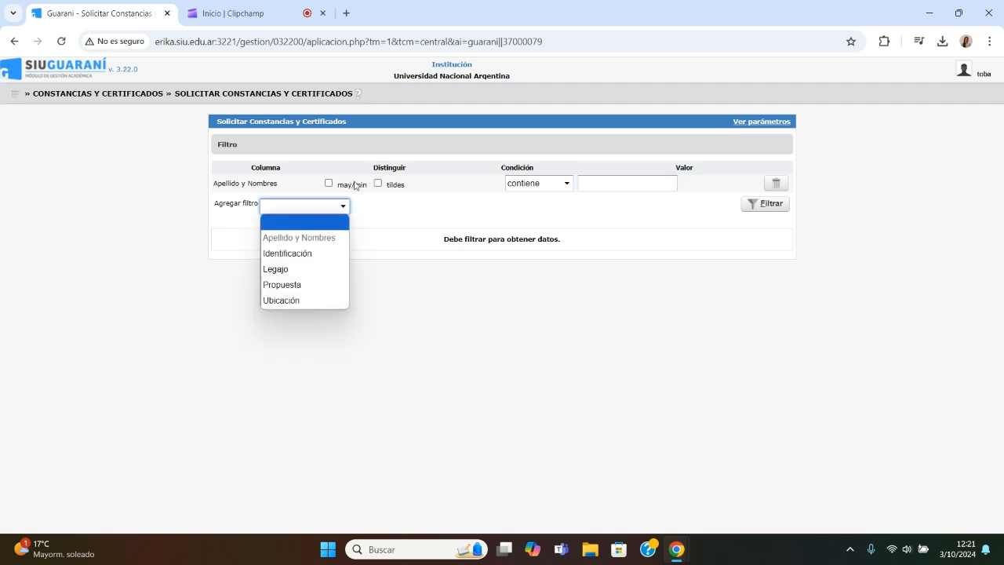
{"action": "left_click", "coordinate": [613, 184]}
{"action": "key", "text": "Caps_Lock"}
{"action": "type", "text": "GARC"}
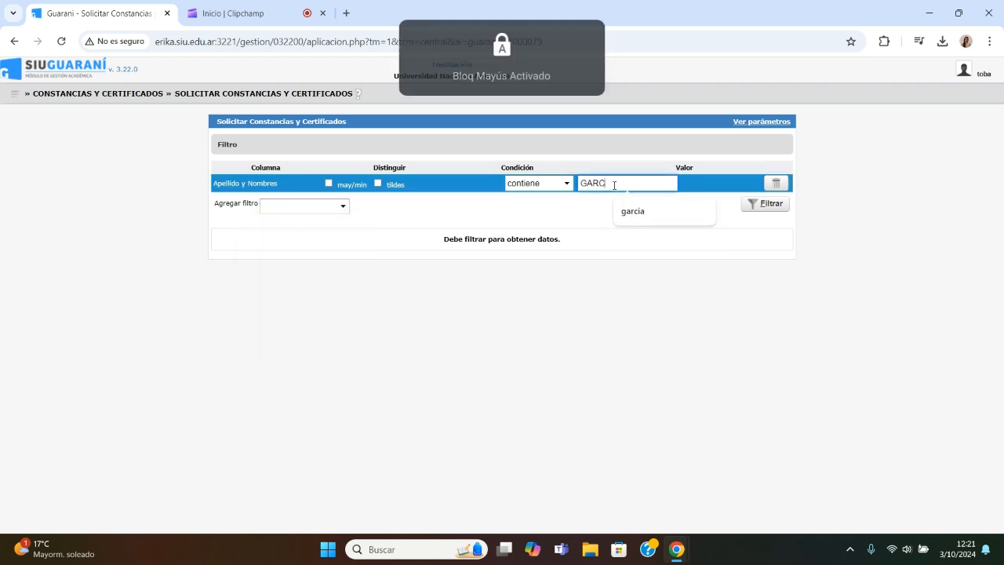
{"action": "type", "text": "IAS"}
{"action": "key", "text": "BackSpace"}
{"action": "left_click", "coordinate": [761, 203]}
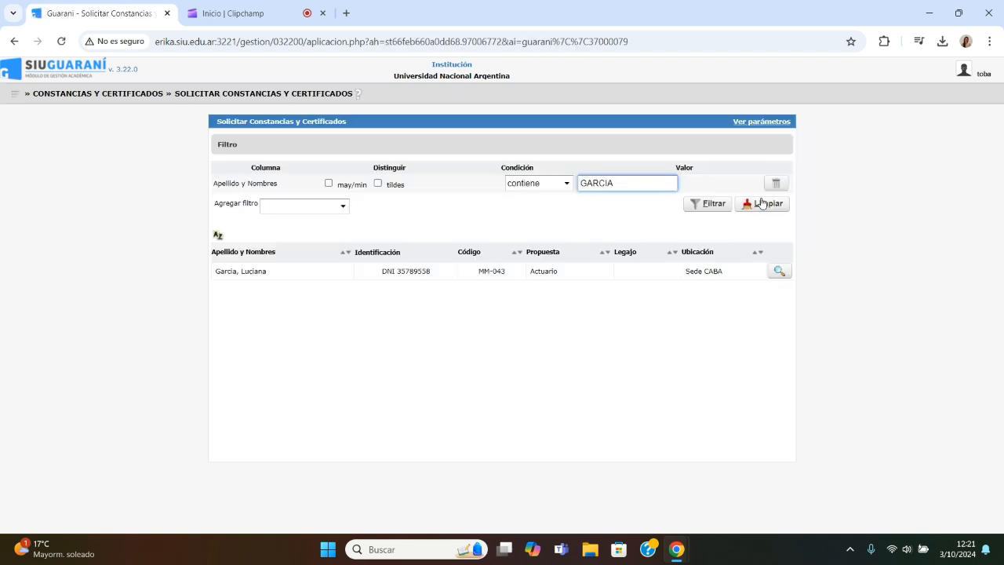
{"action": "left_click", "coordinate": [779, 272]}
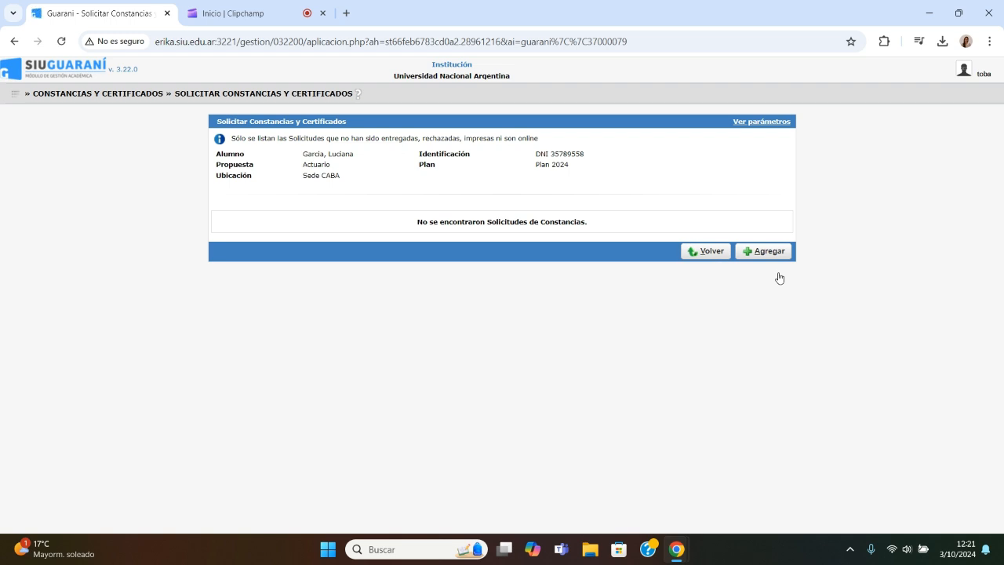
- Add and save a request for 1 copy of Constancia de Actividades Aprobadas, choosing to continue working with it
{"action": "left_click", "coordinate": [774, 251]}
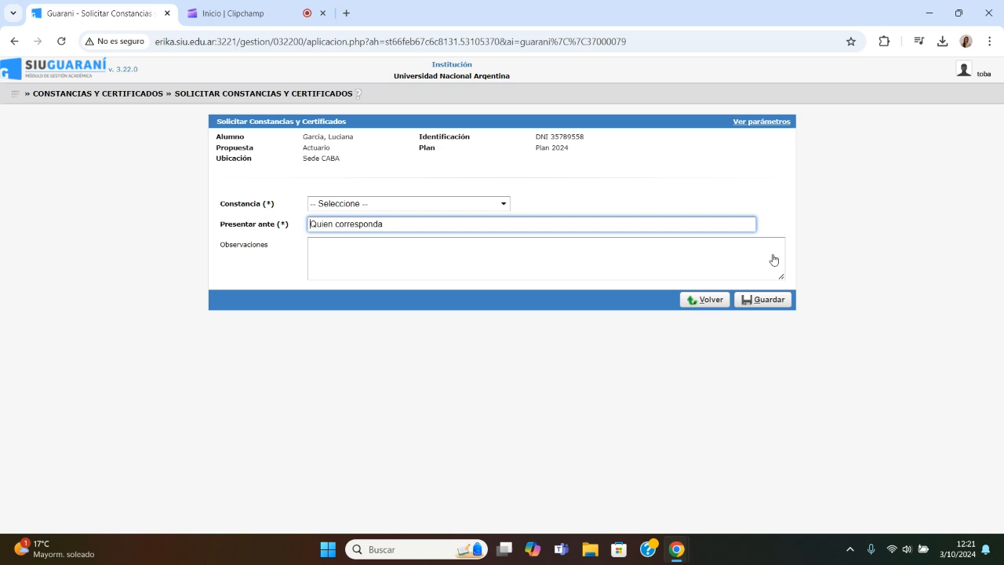
{"action": "left_click", "coordinate": [496, 207]}
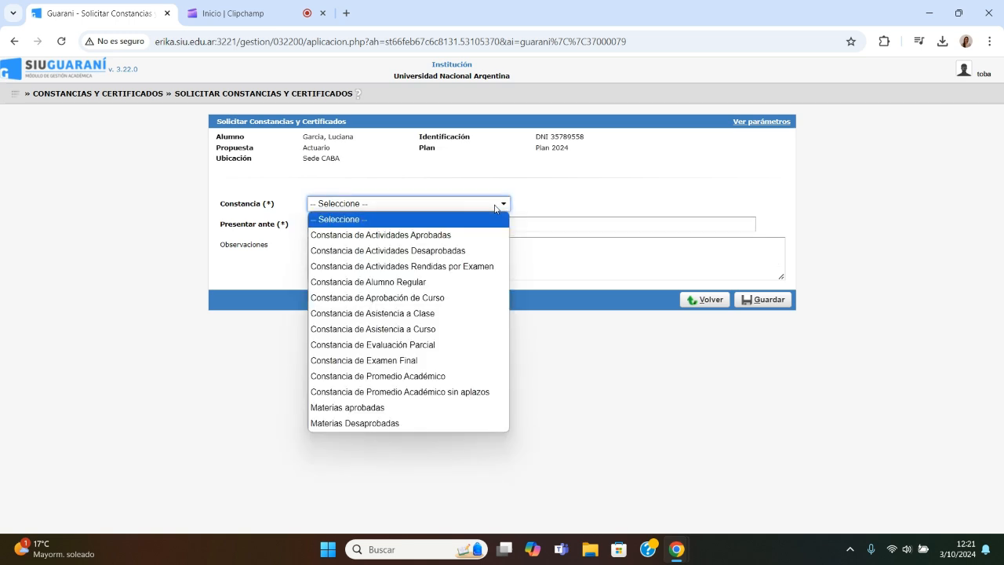
{"action": "left_click", "coordinate": [462, 240]}
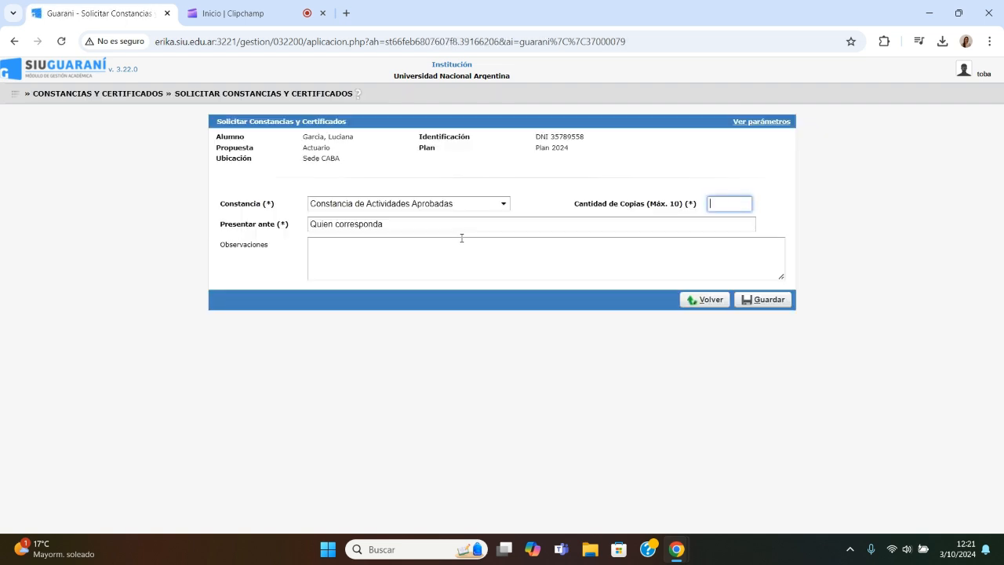
{"action": "left_click", "coordinate": [720, 204]}
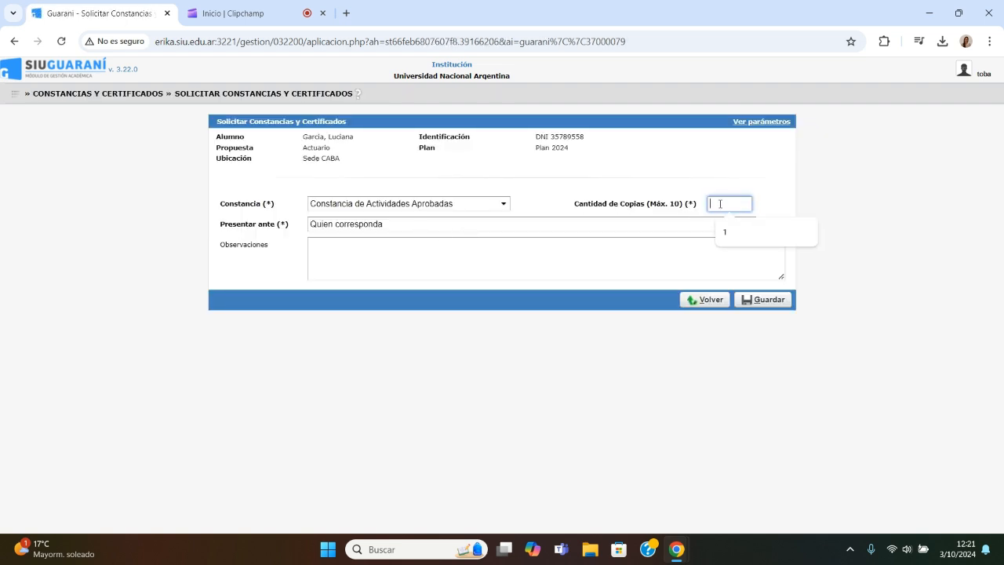
{"action": "type", "text": "1"}
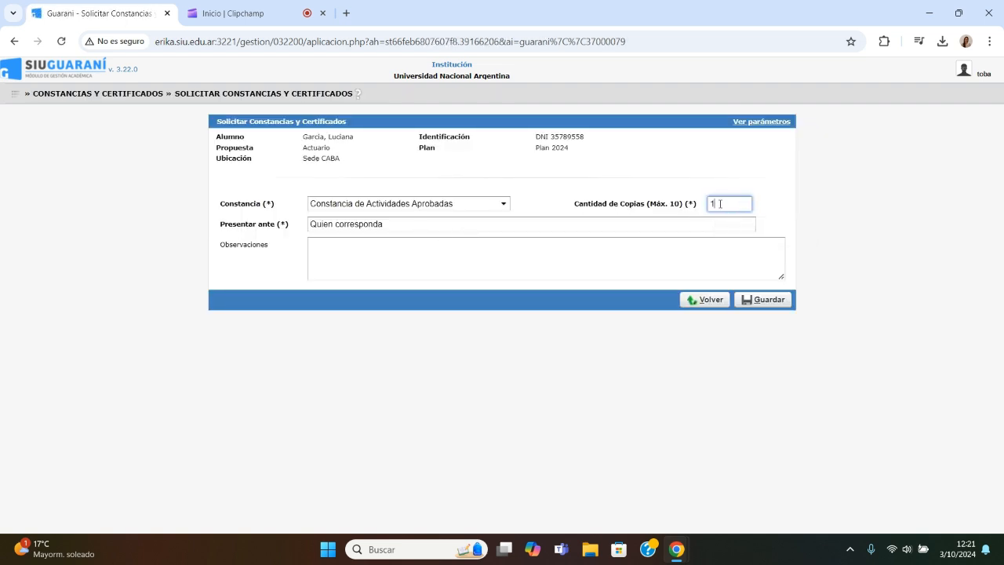
{"action": "left_click", "coordinate": [422, 229]}
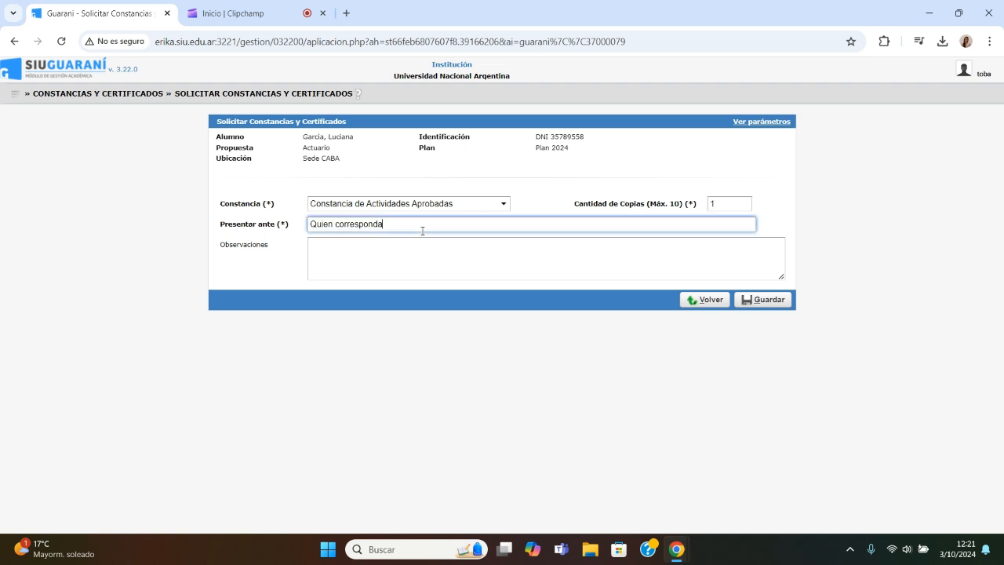
{"action": "left_click", "coordinate": [417, 242]}
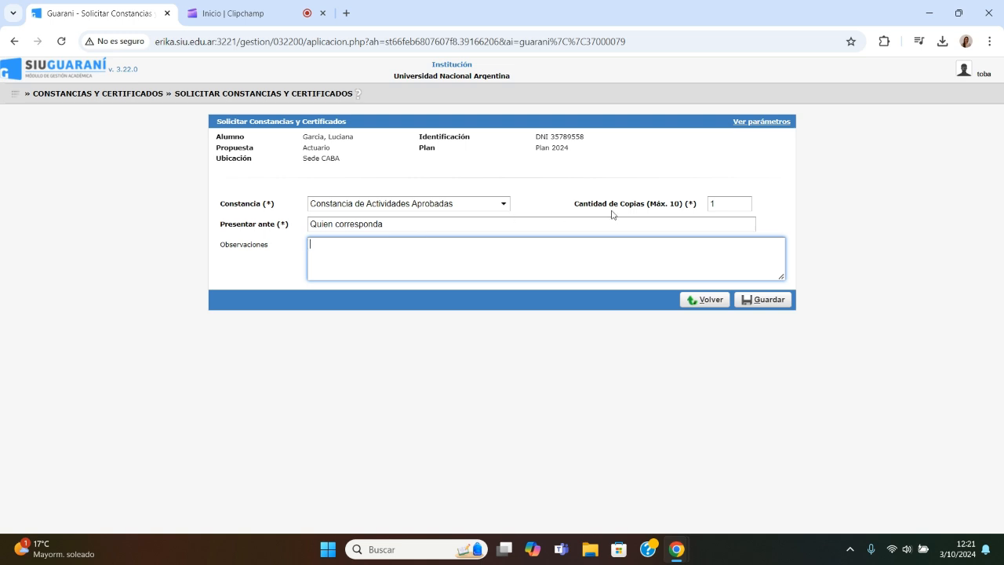
{"action": "left_click", "coordinate": [767, 299]}
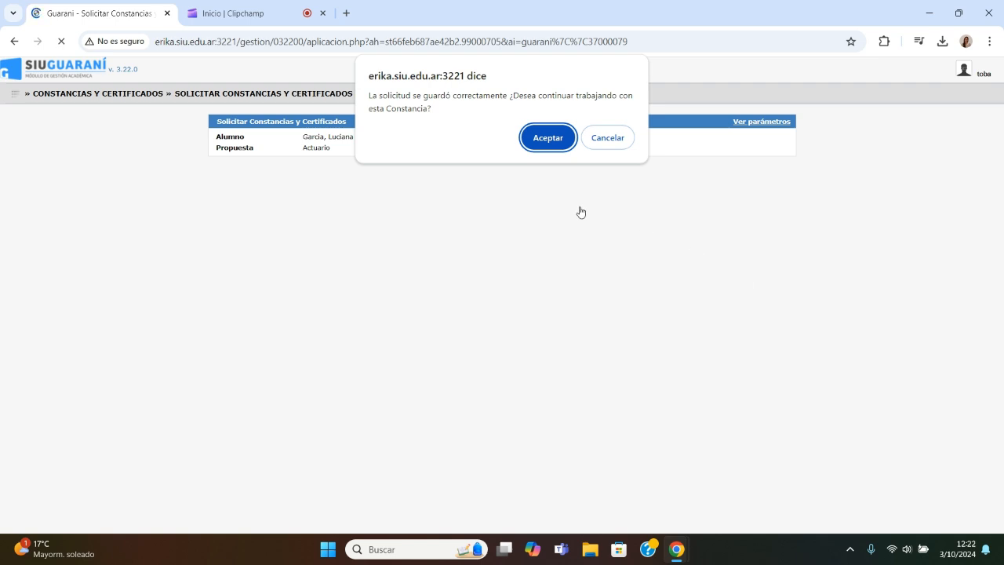
{"action": "left_click", "coordinate": [547, 136]}
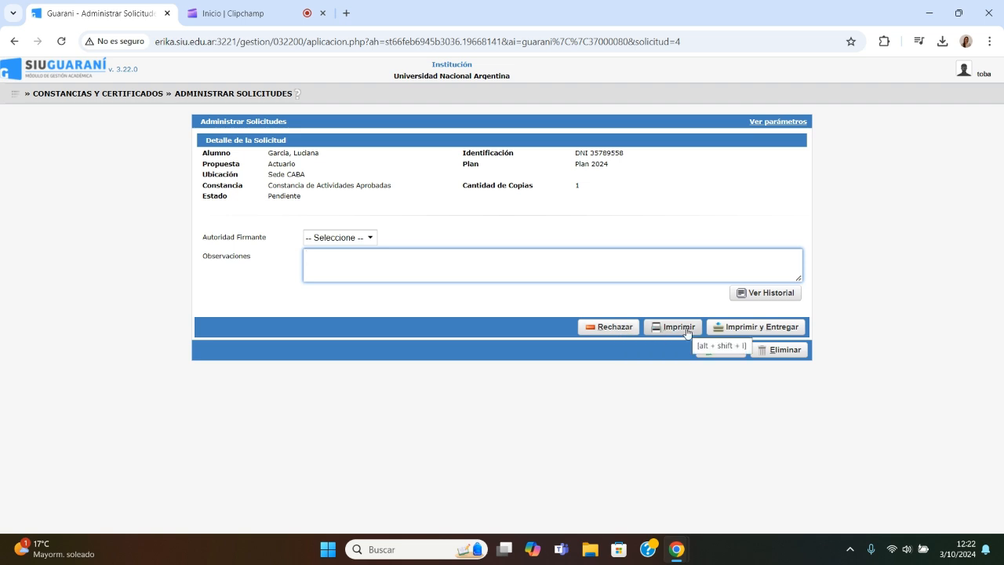
- Print and deliver the requested certificate and return from the request details
{"action": "left_click", "coordinate": [748, 328]}
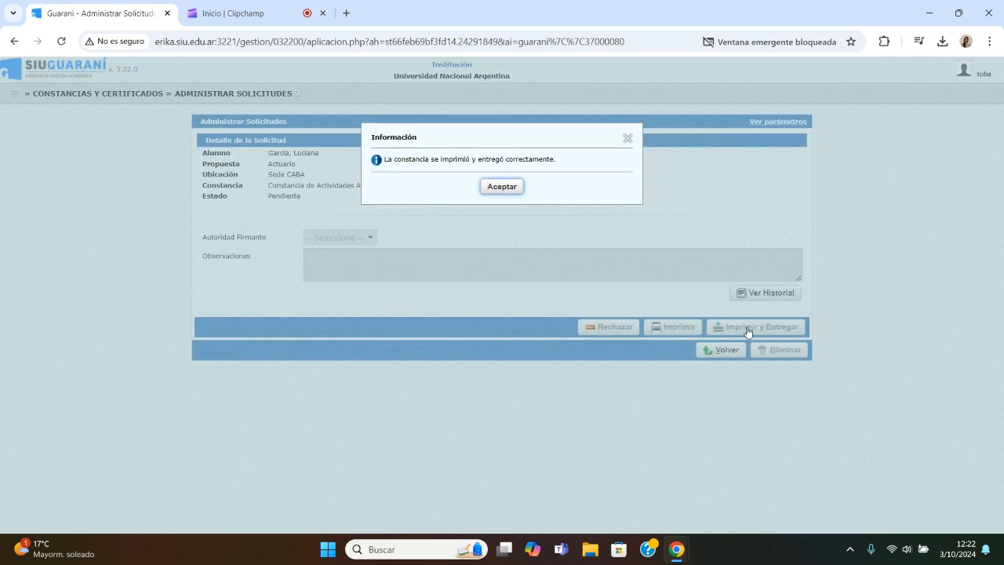
{"action": "left_click", "coordinate": [500, 187]}
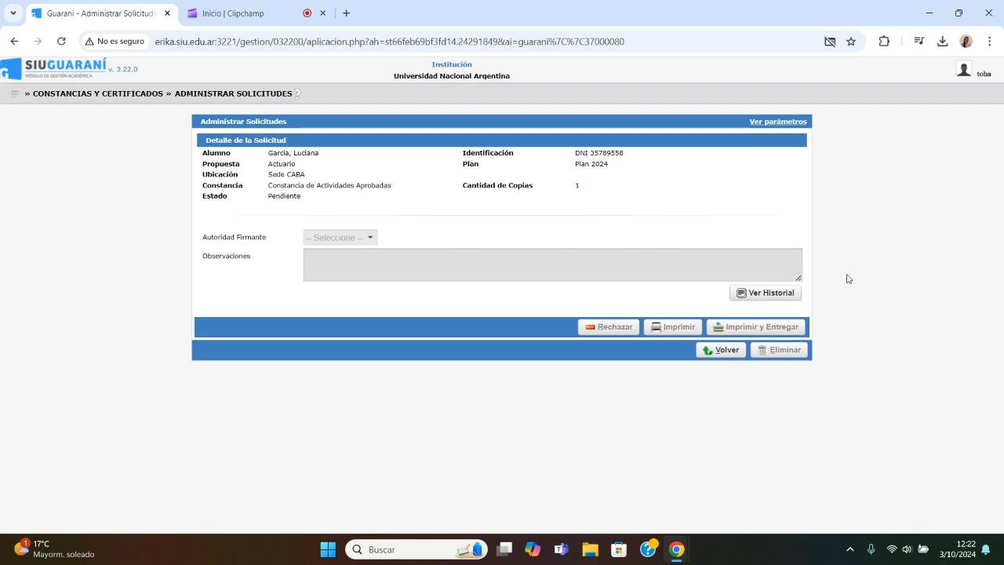
{"action": "left_click", "coordinate": [722, 351]}
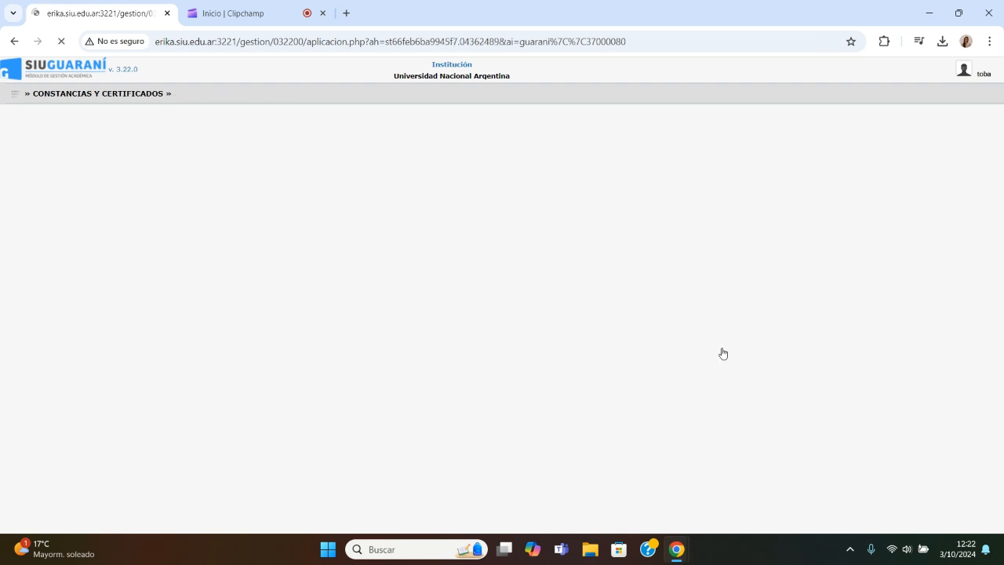